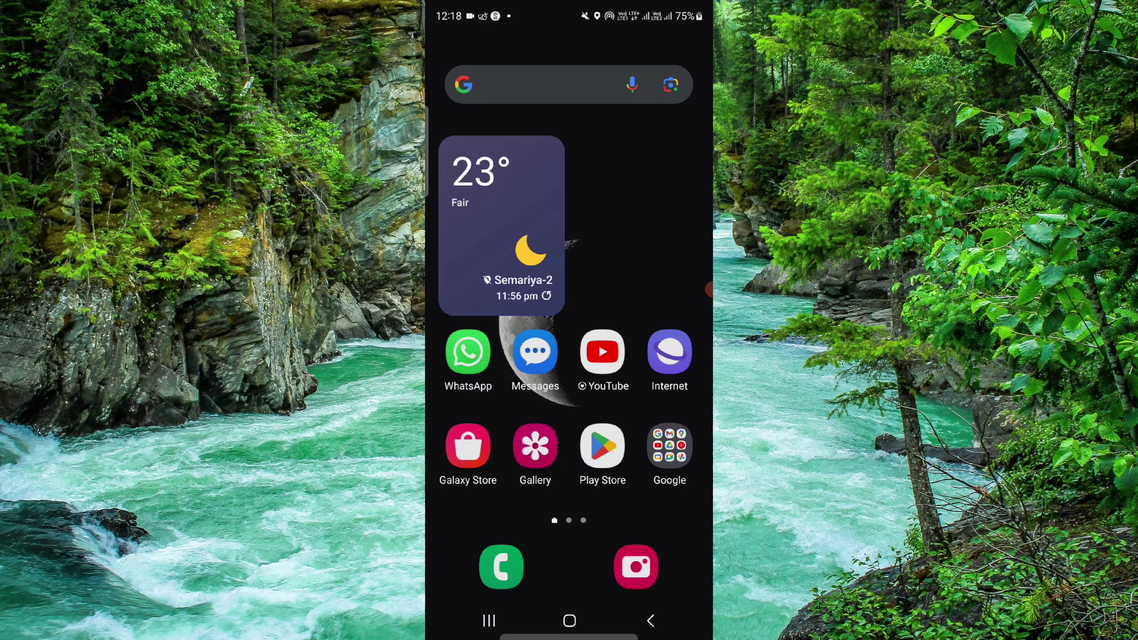
# - Launch Spotify by searching for it in the Android app drawer
pyautogui.moveTo(569, 498); pyautogui.dragTo(569, 223)
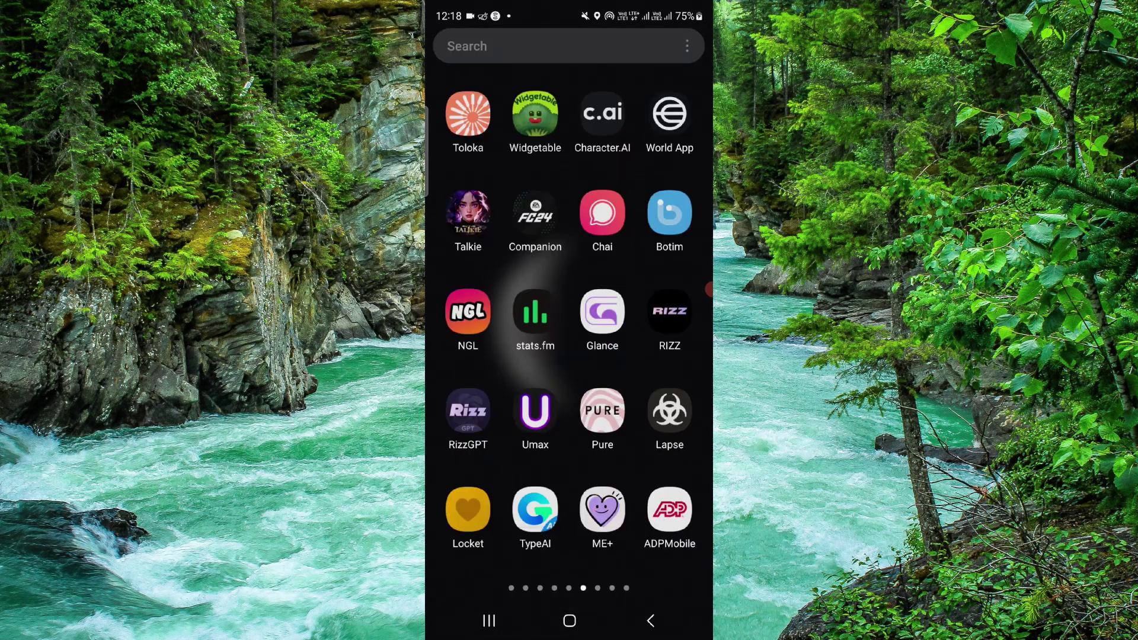
pyautogui.click(552, 46)
pyautogui.write('spo')
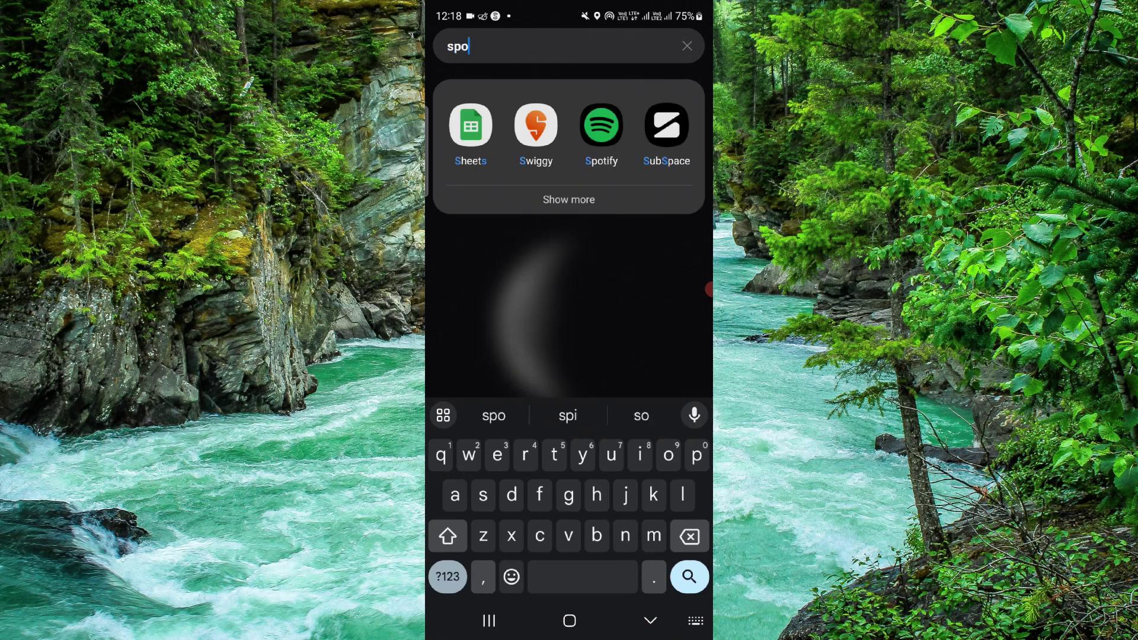
pyautogui.click(470, 125)
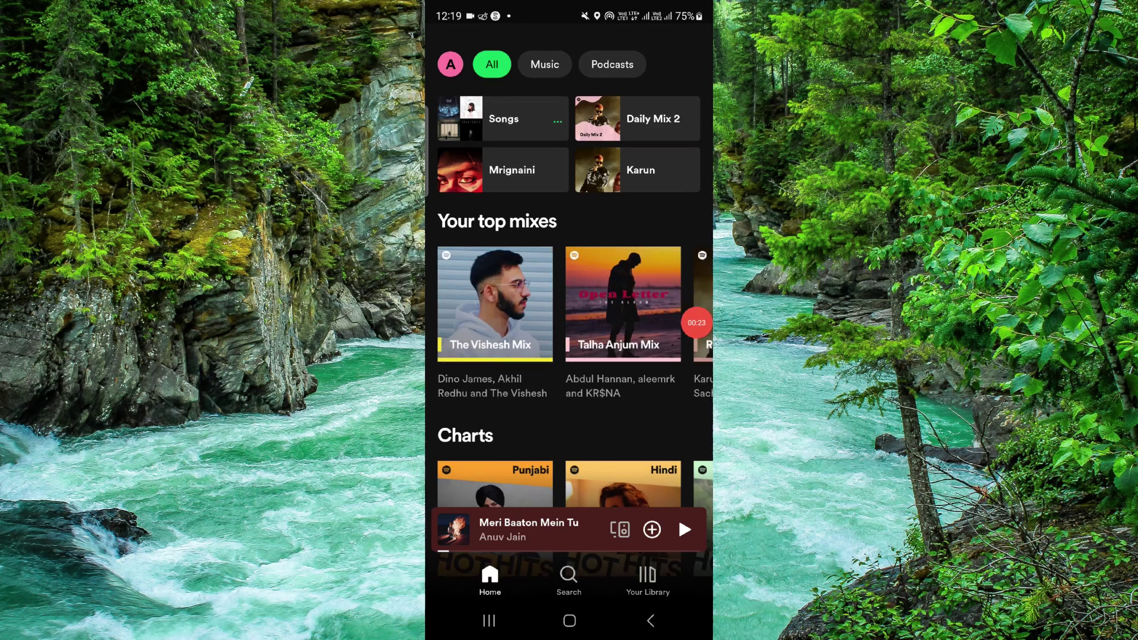
# - Expand the mini player into the full Now Playing screen for 'Meri Baaton Mein Tu'
pyautogui.click(530, 530)
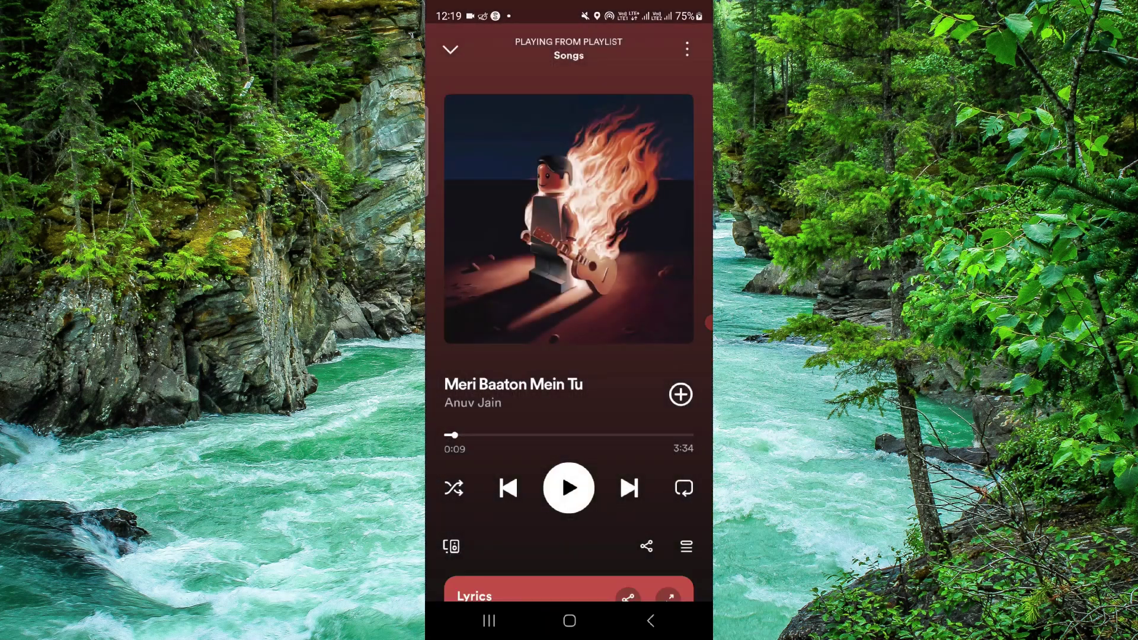
pyautogui.moveTo(705, 325); pyautogui.dragTo(677, 394)
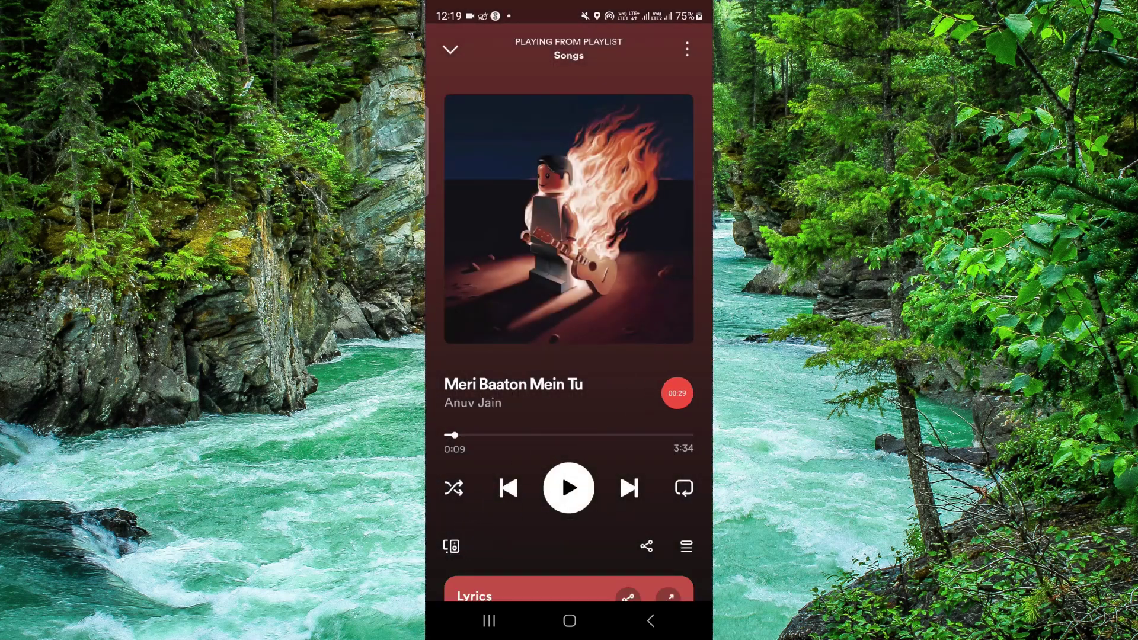
# - Open the Connect to a device panel from the Now Playing screen, showing This phone and its volume
pyautogui.click(451, 546)
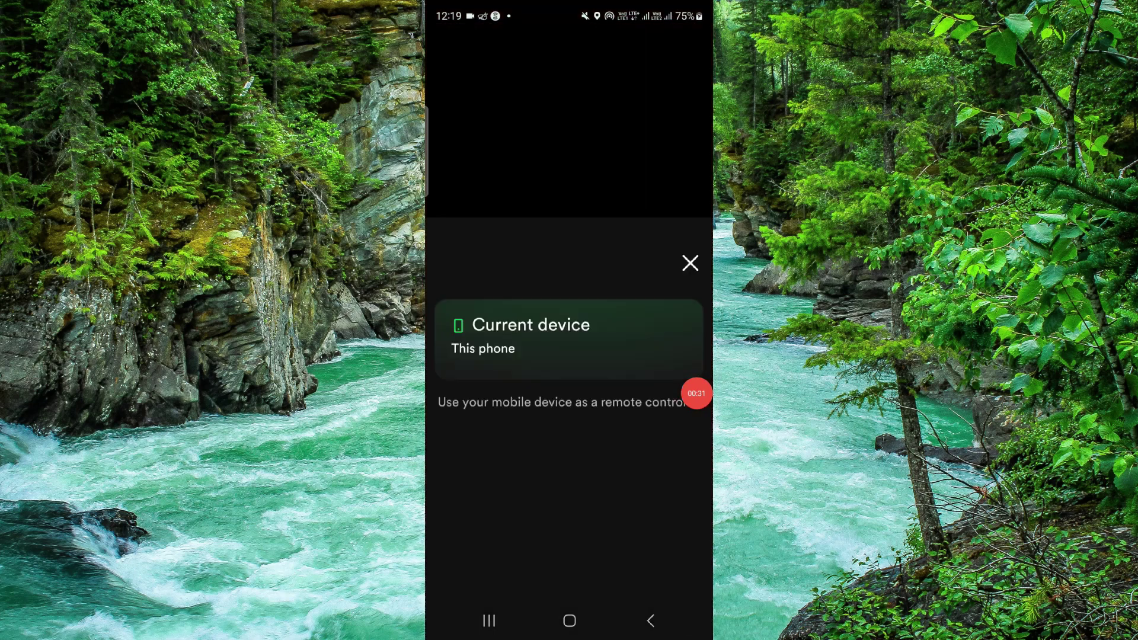
pyautogui.moveTo(701, 394)
pyautogui.mouseDown()
pyautogui.moveTo(681, 323)
pyautogui.moveTo(697, 309)
pyautogui.mouseUp()
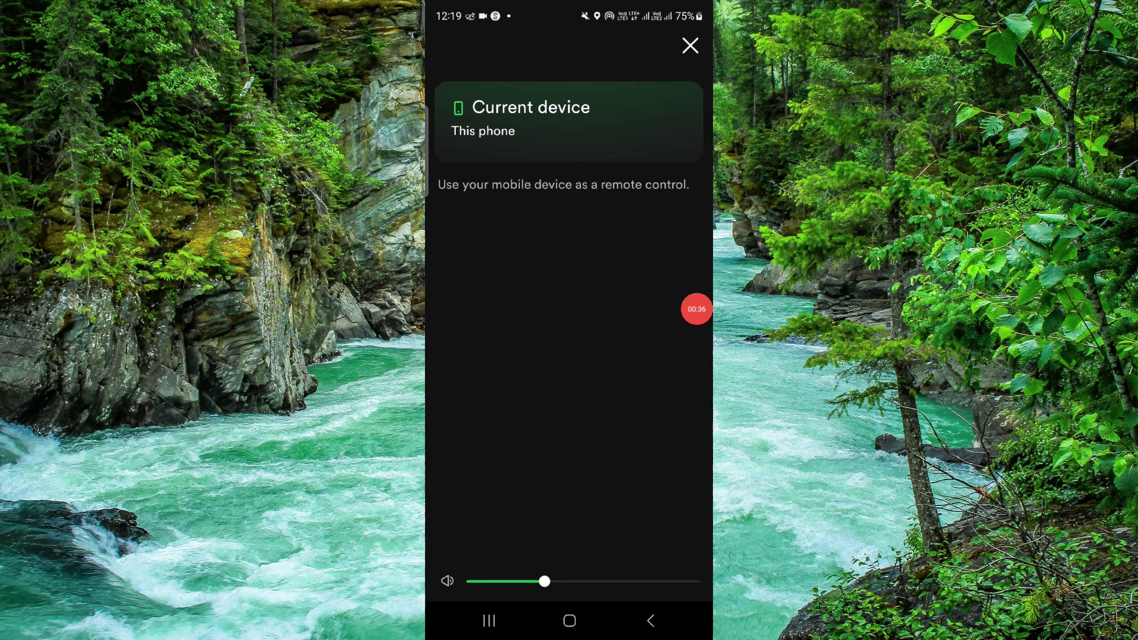
pyautogui.moveTo(696, 308); pyautogui.dragTo(676, 229)
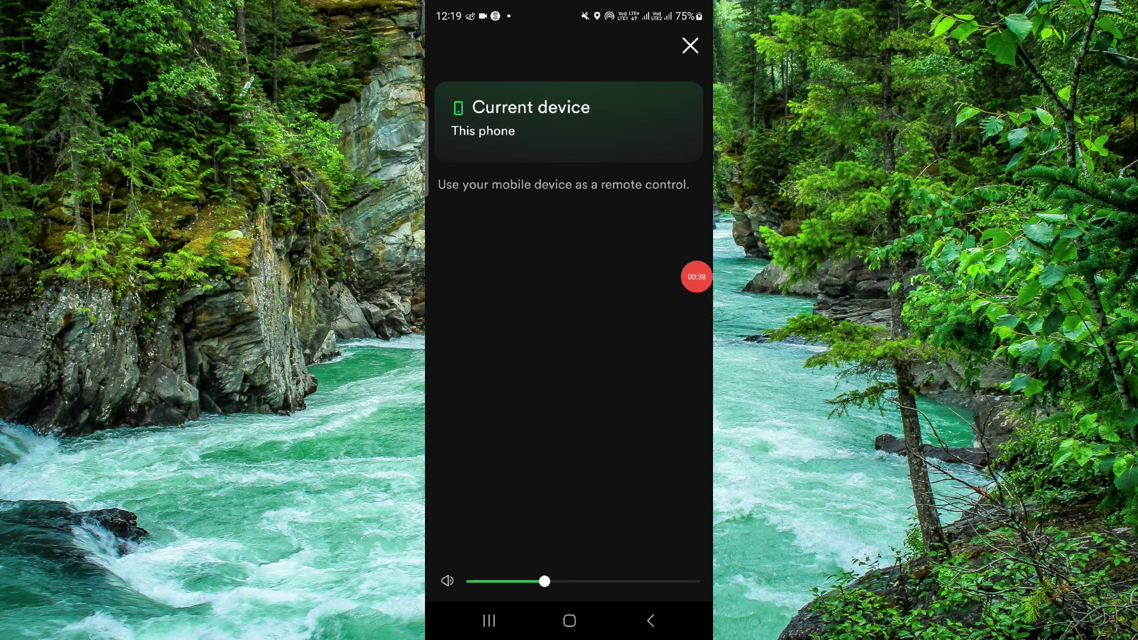
# - Go back to the Android home screen with the navigation bar's Home button
pyautogui.click(569, 621)
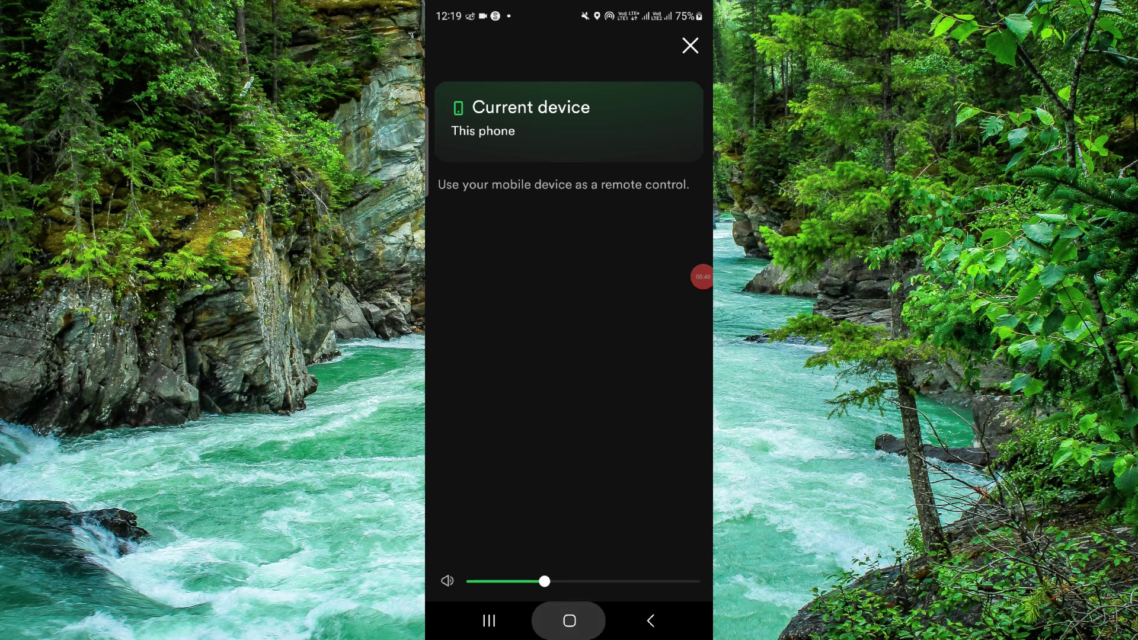